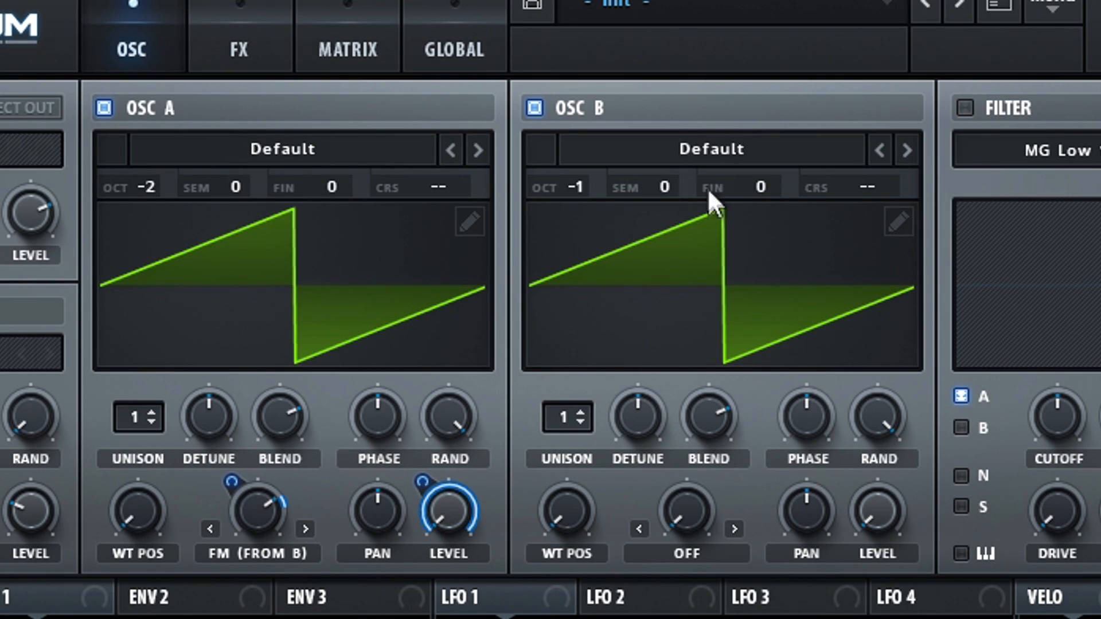
Load the Analog Basic Shapes wavetable into oscillator B and raise its wavetable position to the saw shape
{"action": "left_click", "coordinate": [487, 173]}
{"action": "mouse_move", "coordinate": [477, 202]}
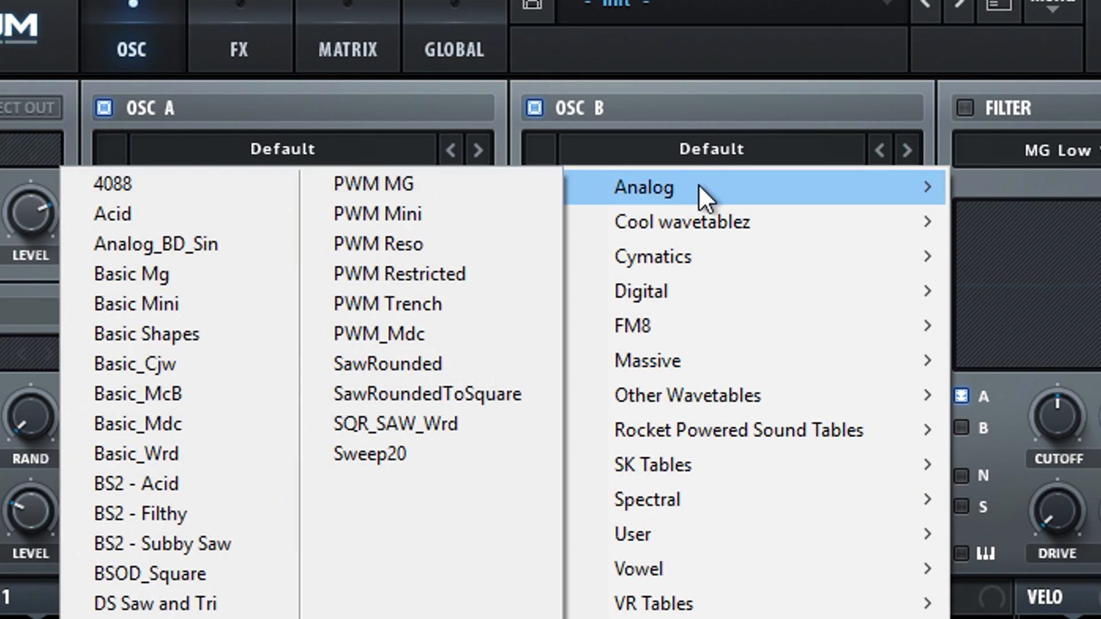
{"action": "left_click", "coordinate": [216, 329]}
{"action": "left_click_drag", "start_coordinate": [576, 526], "coordinate": [558, 436]}
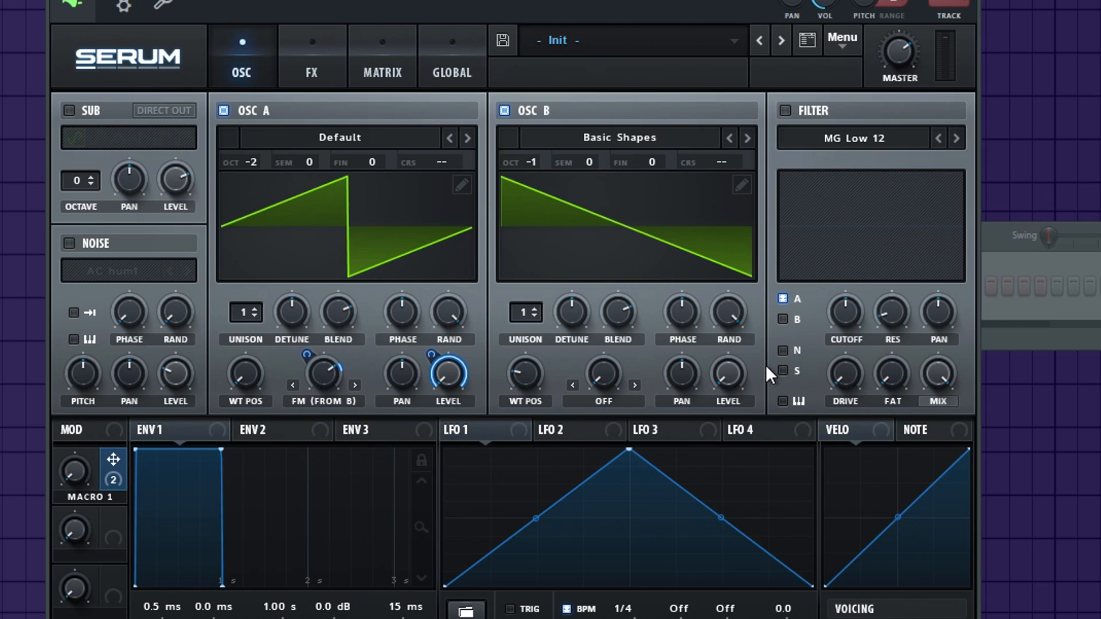
Set oscillator B's warp mode to Bend -, raise the warp amount, and map Macro 1 so that it reduces the bend
{"action": "left_click", "coordinate": [707, 545]}
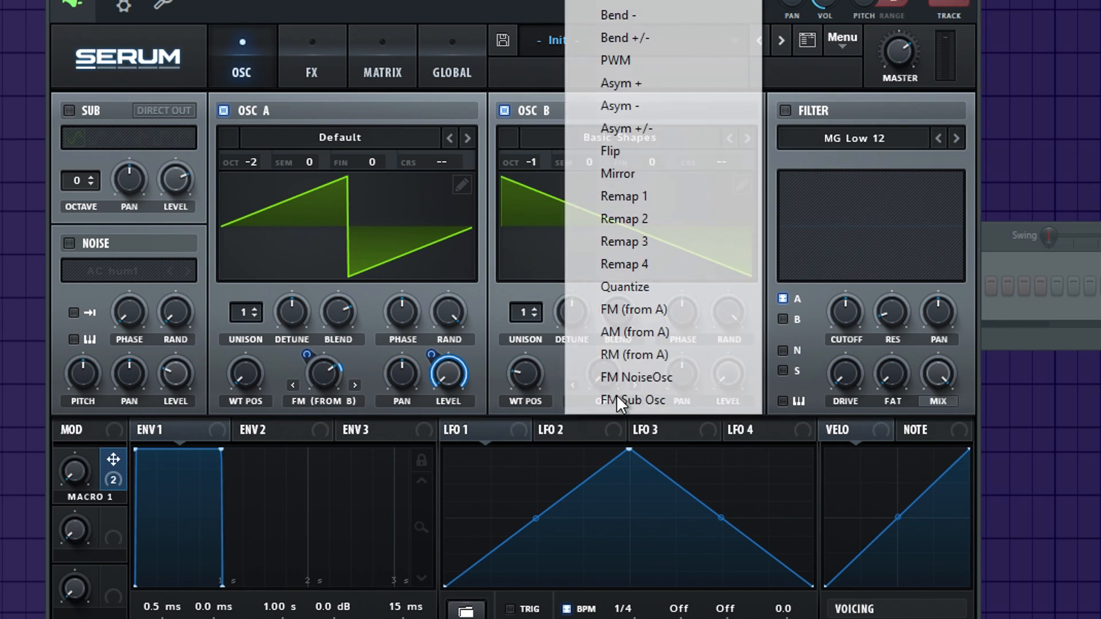
{"action": "left_click", "coordinate": [631, 14]}
{"action": "left_click_drag", "start_coordinate": [602, 375], "coordinate": [610, 313]}
{"action": "left_click_drag", "start_coordinate": [110, 481], "coordinate": [411, 426]}
{"action": "left_click_drag", "start_coordinate": [589, 362], "coordinate": [566, 451]}
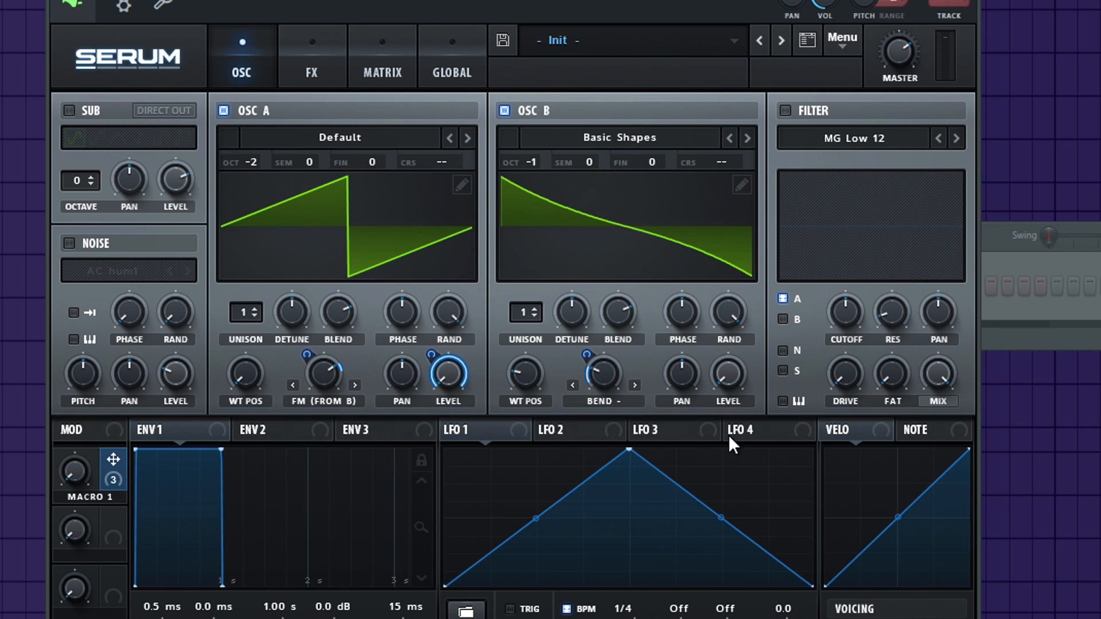
Enable the filter on oscillator A, set its type to HN 12, and lower the cutoff
{"action": "left_click", "coordinate": [808, 110]}
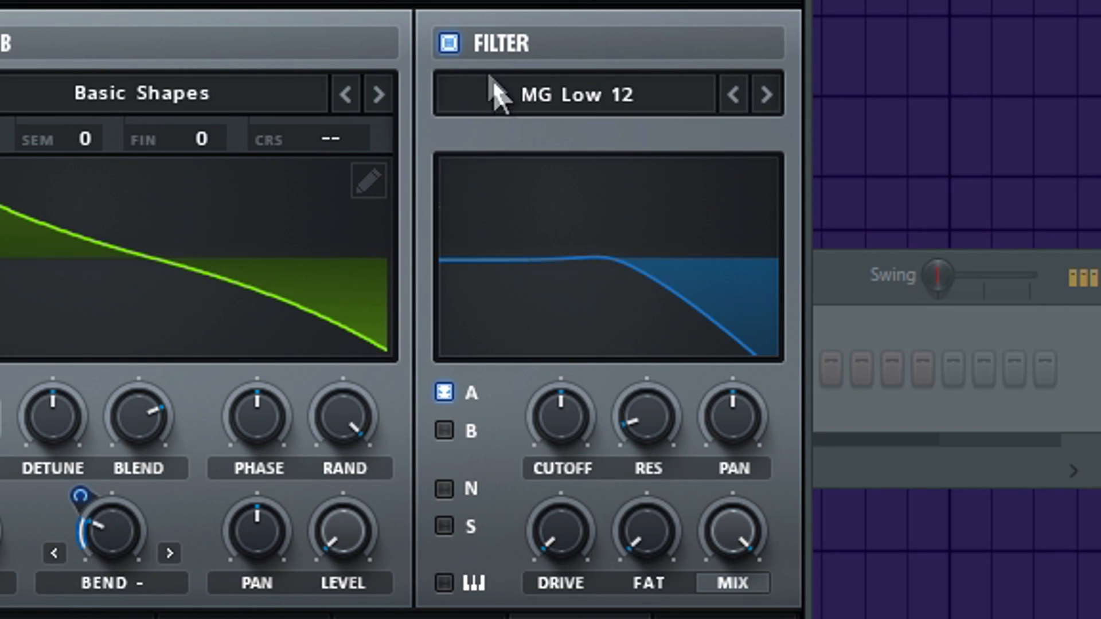
{"action": "left_click", "coordinate": [494, 91]}
{"action": "mouse_move", "coordinate": [631, 190]}
{"action": "left_click", "coordinate": [324, 484]}
{"action": "left_click_drag", "start_coordinate": [551, 445], "coordinate": [542, 519]}
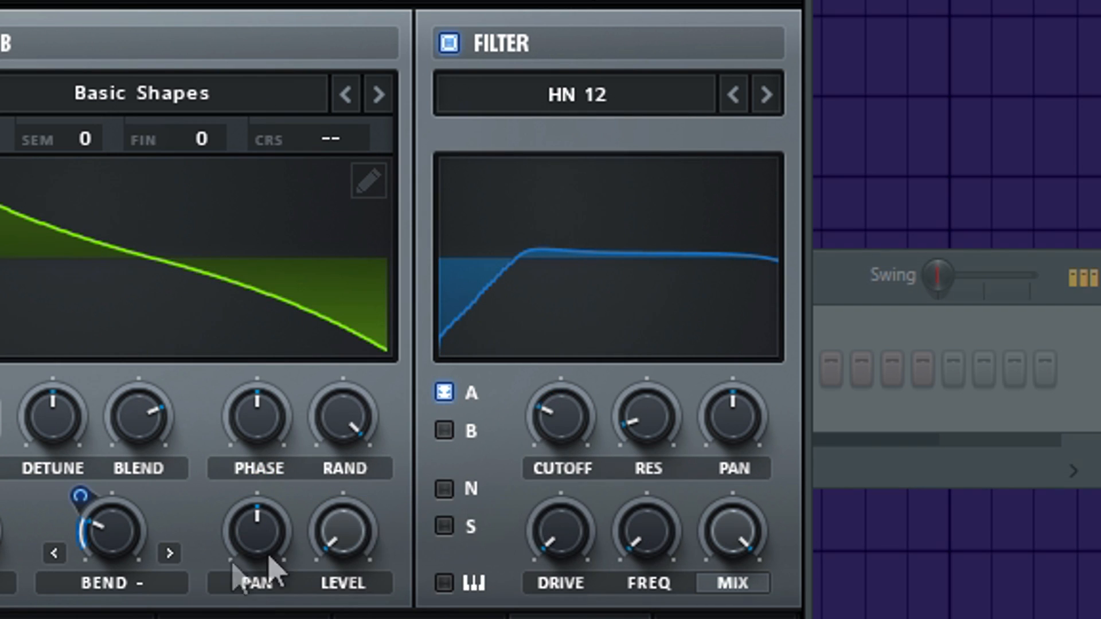
Map Macro 1 to the HN 12 filter's cutoff, resonance and frequency, with base resonance at 0% and the frequency knob raised
{"action": "left_click_drag", "start_coordinate": [344, 618], "coordinate": [555, 424]}
{"action": "left_click_drag", "start_coordinate": [531, 383], "coordinate": [514, 481]}
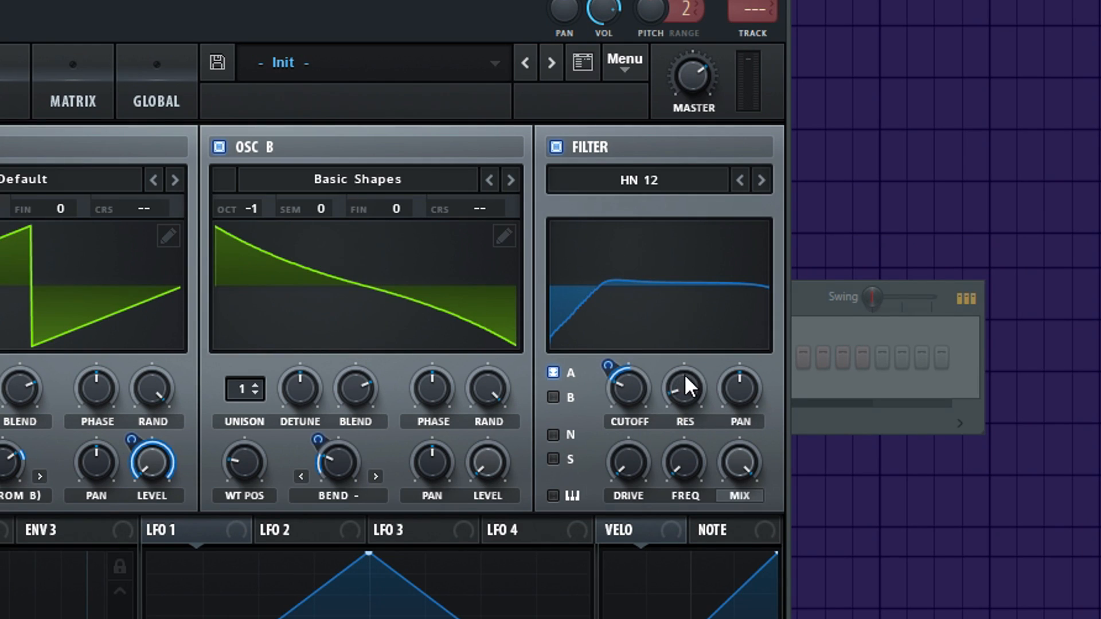
{"action": "left_click_drag", "start_coordinate": [648, 402], "coordinate": [657, 568]}
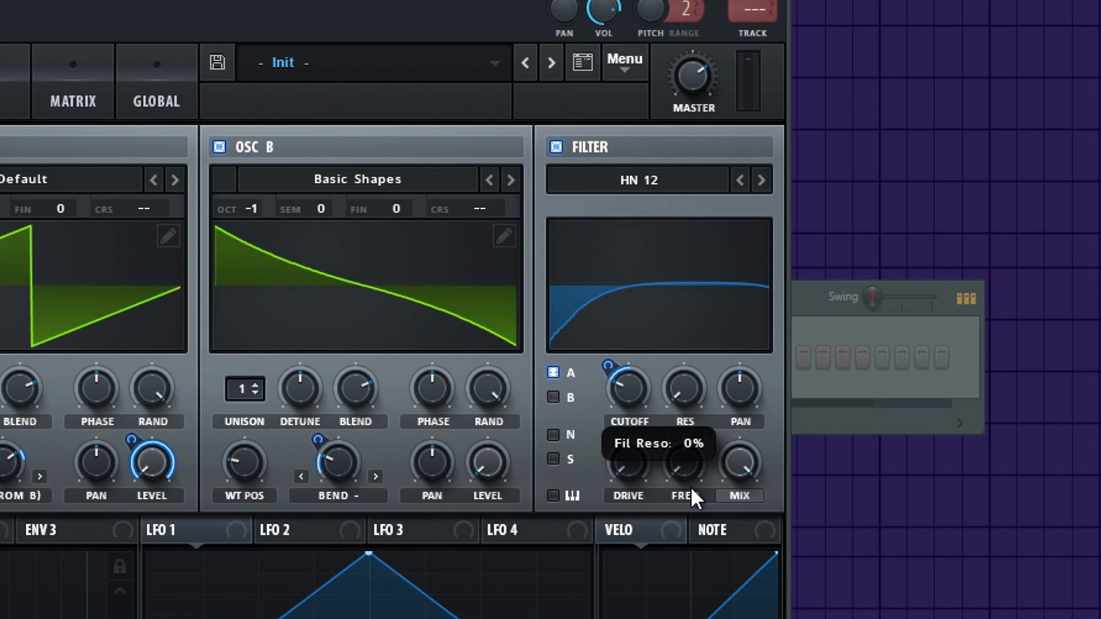
{"action": "left_click_drag", "start_coordinate": [671, 372], "coordinate": [671, 386]}
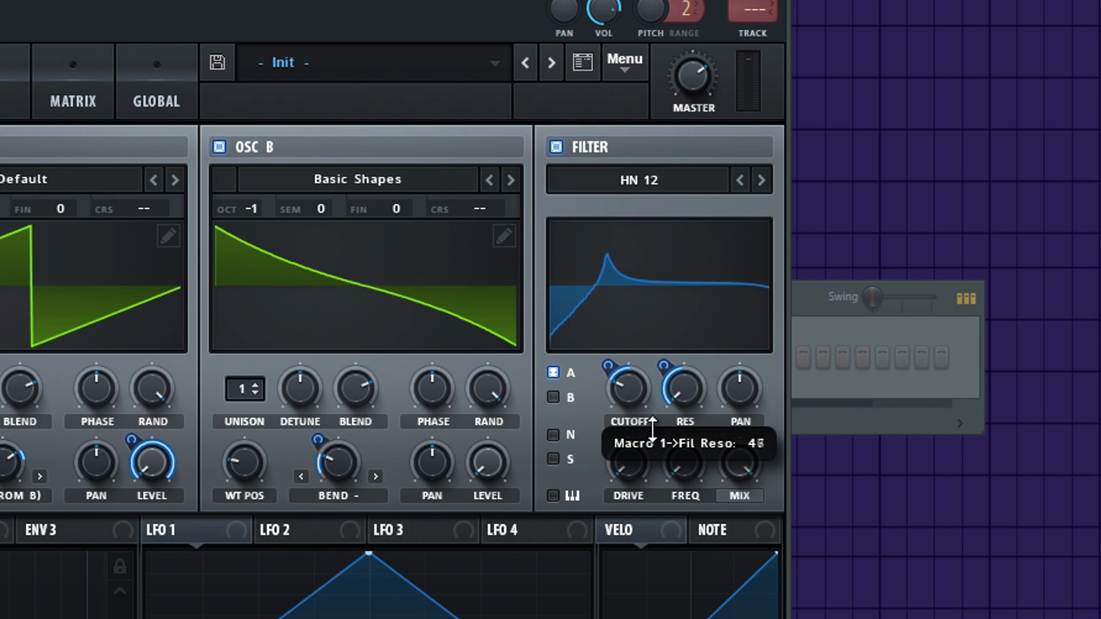
{"action": "left_click_drag", "start_coordinate": [680, 470], "coordinate": [701, 236]}
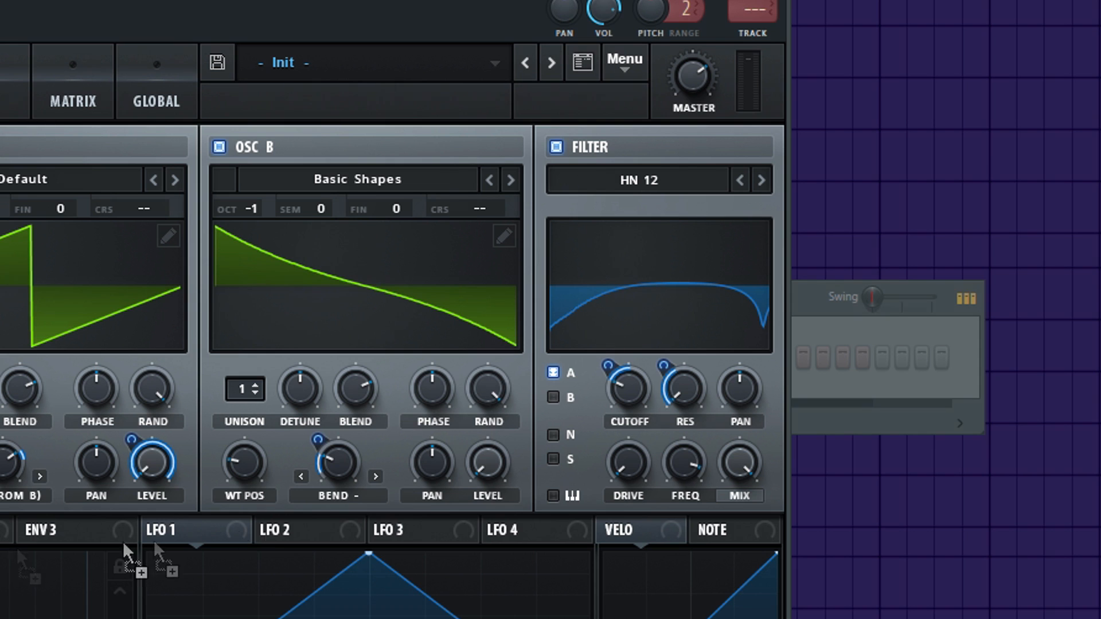
{"action": "left_click_drag", "start_coordinate": [676, 452], "coordinate": [677, 494]}
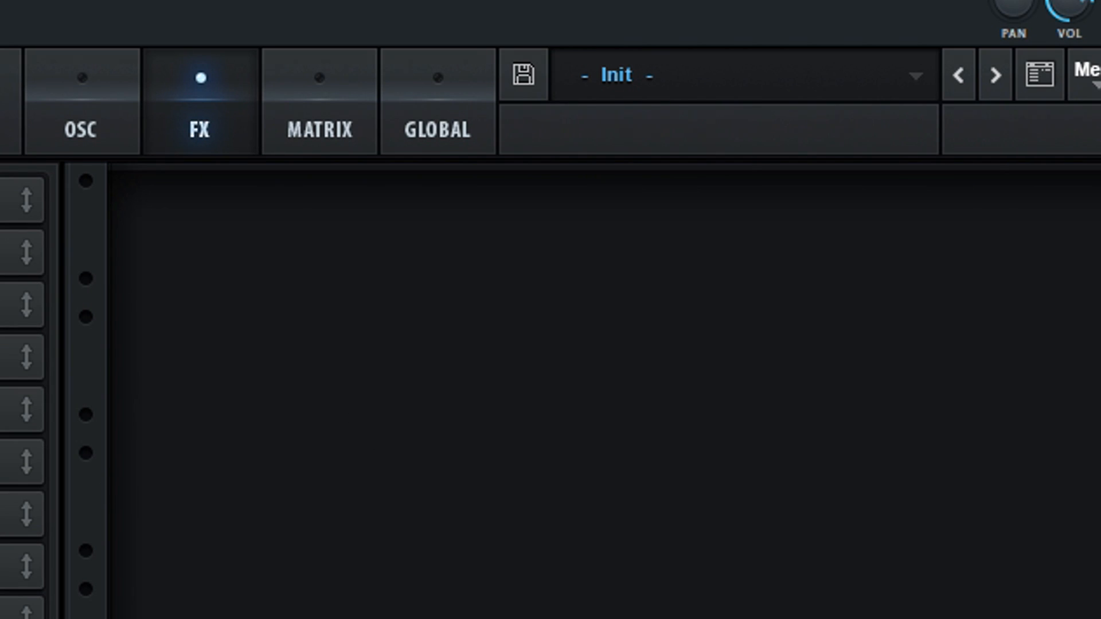
Add a filter effect to the effects rack and set its type to the multi filter HN 12
{"action": "left_click", "coordinate": [43, 556]}
{"action": "left_click", "coordinate": [318, 234]}
{"action": "mouse_move", "coordinate": [263, 317]}
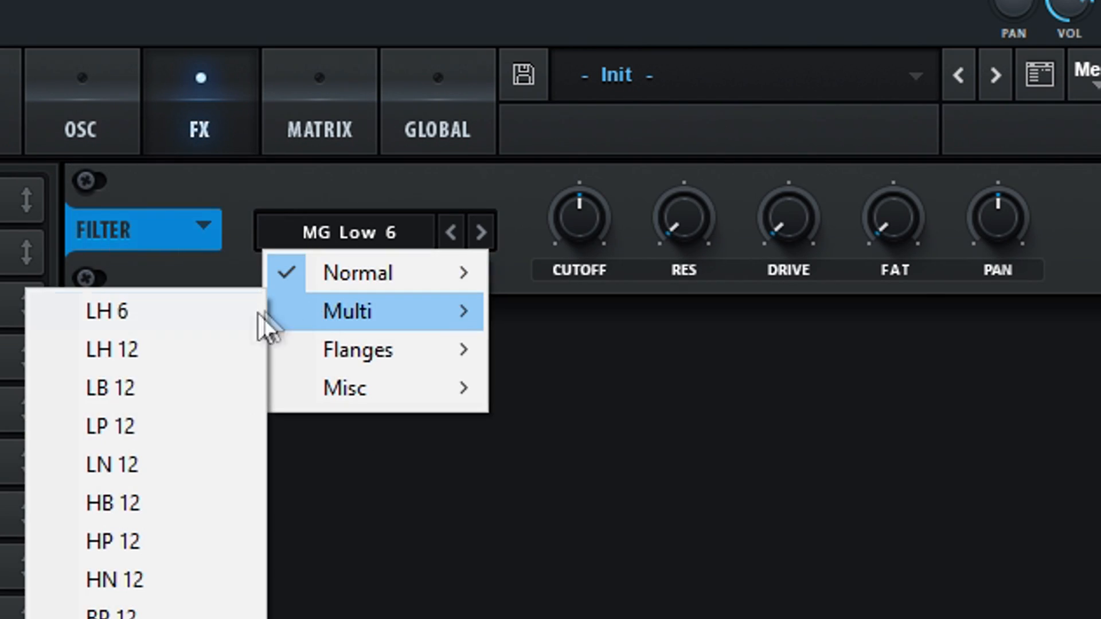
{"action": "left_click", "coordinate": [181, 576]}
Raise the filter effect's cutoff and frequency, and modulate both downward with Macro 1
{"action": "mouse_move", "coordinate": [584, 190]}
{"action": "left_click_drag", "start_coordinate": [585, 192], "coordinate": [559, 167]}
{"action": "left_click_drag", "start_coordinate": [230, 617], "coordinate": [563, 234]}
{"action": "left_click_drag", "start_coordinate": [551, 185], "coordinate": [526, 306]}
{"action": "left_click_drag", "start_coordinate": [893, 221], "coordinate": [955, 0]}
{"action": "left_click_drag", "start_coordinate": [229, 616], "coordinate": [887, 230]}
{"action": "left_click_drag", "start_coordinate": [864, 185], "coordinate": [841, 287]}
Add the Hyper/Dimension effect, lower the Hyper mix and Dimension size, and raise the Dimension mix
{"action": "left_click", "coordinate": [27, 236]}
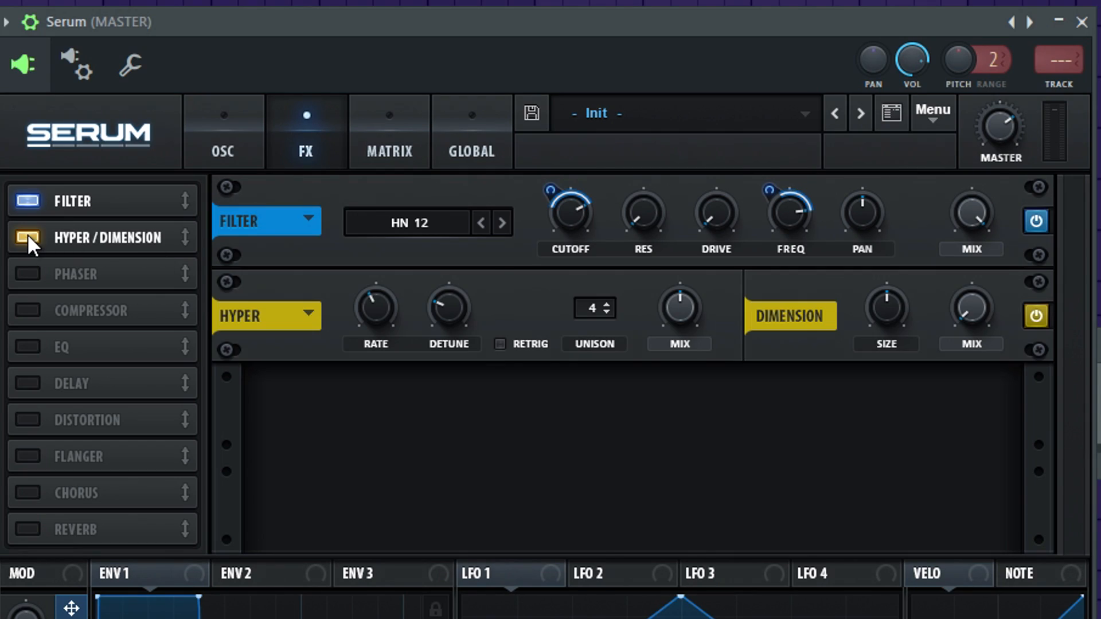
{"action": "left_click_drag", "start_coordinate": [688, 311], "coordinate": [684, 343]}
{"action": "left_click_drag", "start_coordinate": [893, 312], "coordinate": [884, 430]}
{"action": "left_click_drag", "start_coordinate": [972, 307], "coordinate": [954, 197]}
{"action": "left_click_drag", "start_coordinate": [954, 197], "coordinate": [954, 193]}
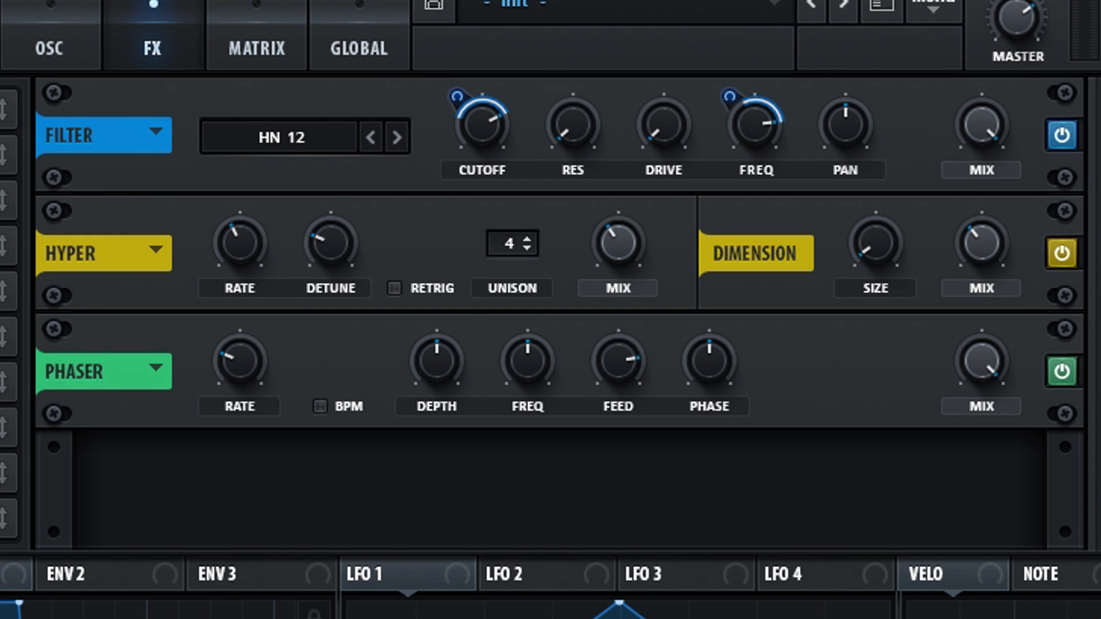
Set up the phaser with BPM sync, minimum rate and reduced feedback, and map Macro 1 to its depth, frequency and mix
{"action": "left_click_drag", "start_coordinate": [257, 357], "coordinate": [381, 521]}
{"action": "left_click", "coordinate": [321, 406]}
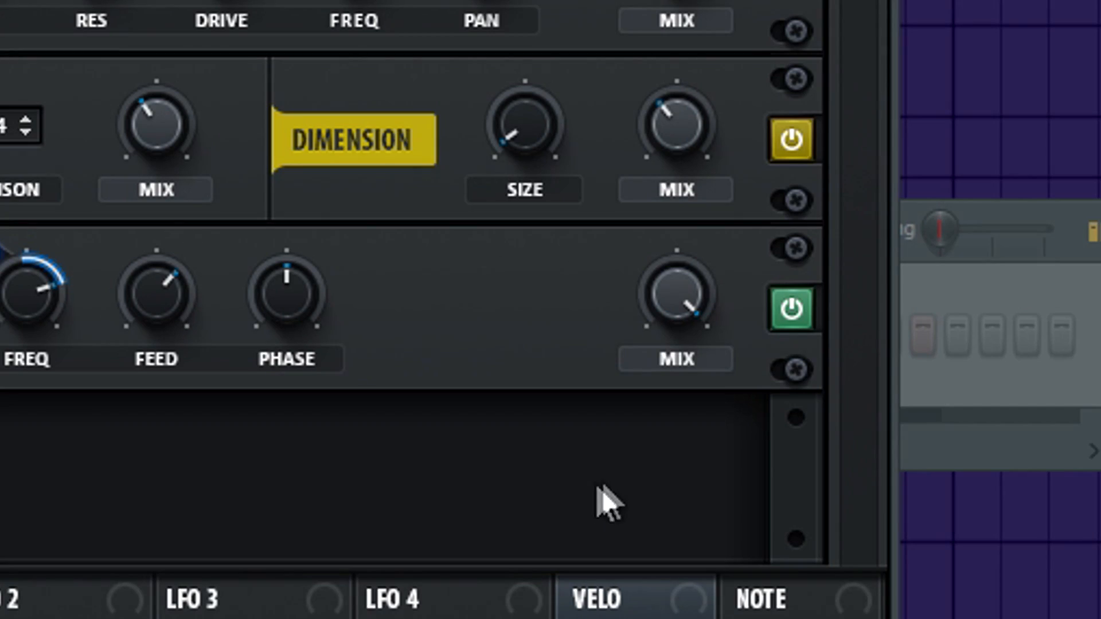
{"action": "mouse_move", "coordinate": [667, 323]}
{"action": "left_mouse_down"}
{"action": "mouse_move", "coordinate": [653, 618]}
{"action": "mouse_move", "coordinate": [678, 304]}
{"action": "left_mouse_up"}
{"action": "left_click_drag", "start_coordinate": [642, 264], "coordinate": [625, 327]}
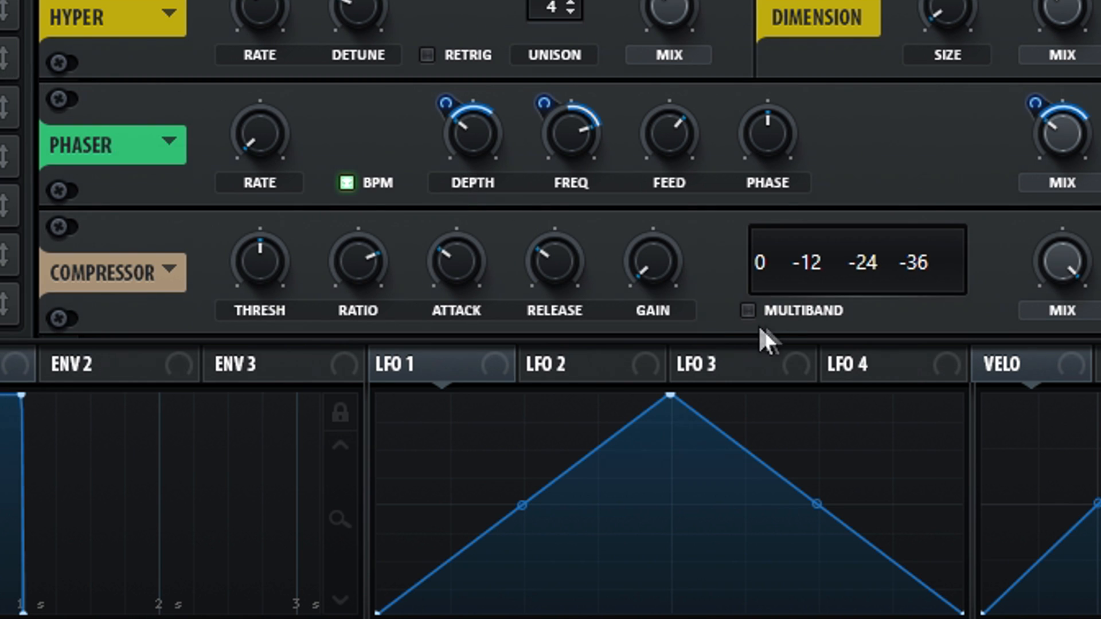
Switch the compressor to multiband, raise its gain, and lower the threshold slightly
{"action": "left_click", "coordinate": [772, 312]}
{"action": "left_click_drag", "start_coordinate": [642, 247], "coordinate": [627, 173]}
{"action": "left_click_drag", "start_coordinate": [263, 262], "coordinate": [264, 281]}
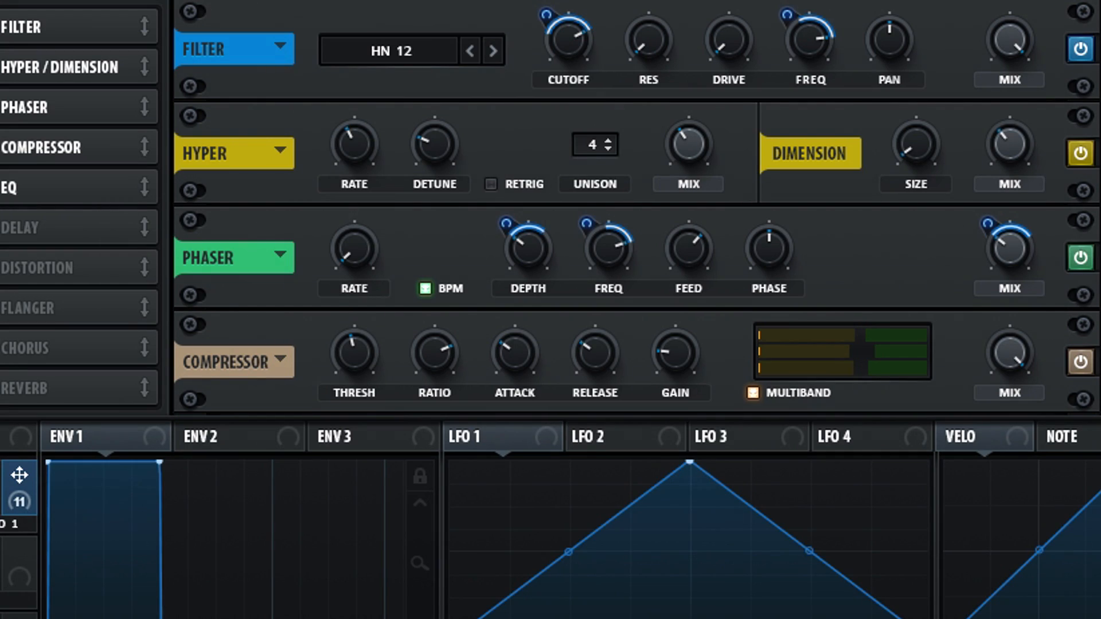
Make the EQ's low band a low cut at 22 Hz and map Macro 1 to its frequency
{"action": "scroll", "coordinate": [637, 207], "scroll_direction": "down", "scroll_amount": 1}
{"action": "left_click", "coordinate": [556, 388]}
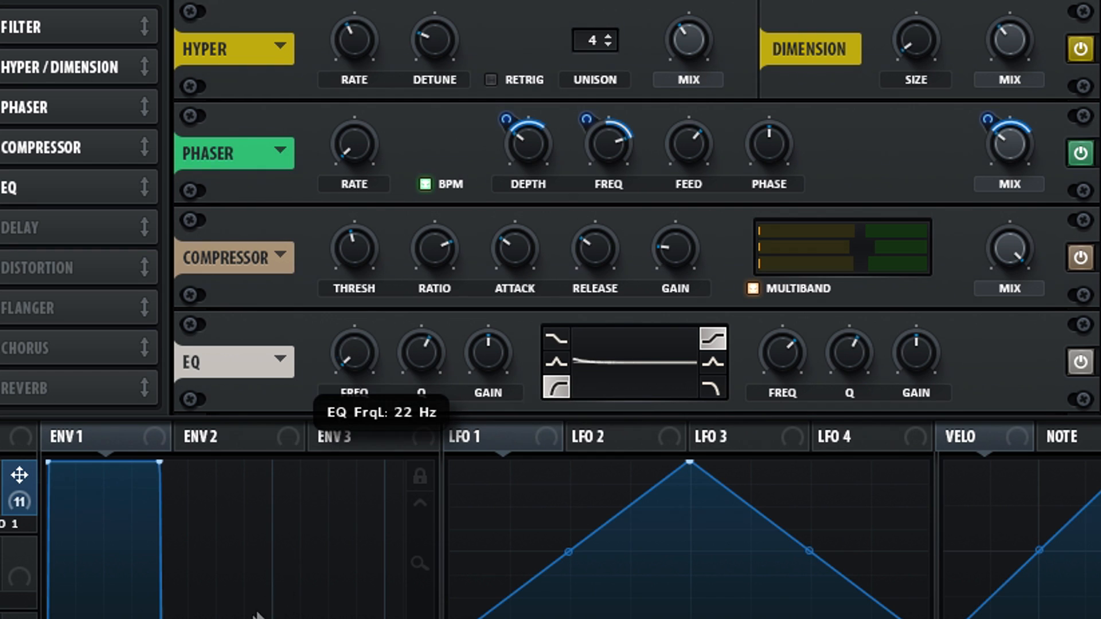
{"action": "left_click_drag", "start_coordinate": [19, 474], "coordinate": [329, 401]}
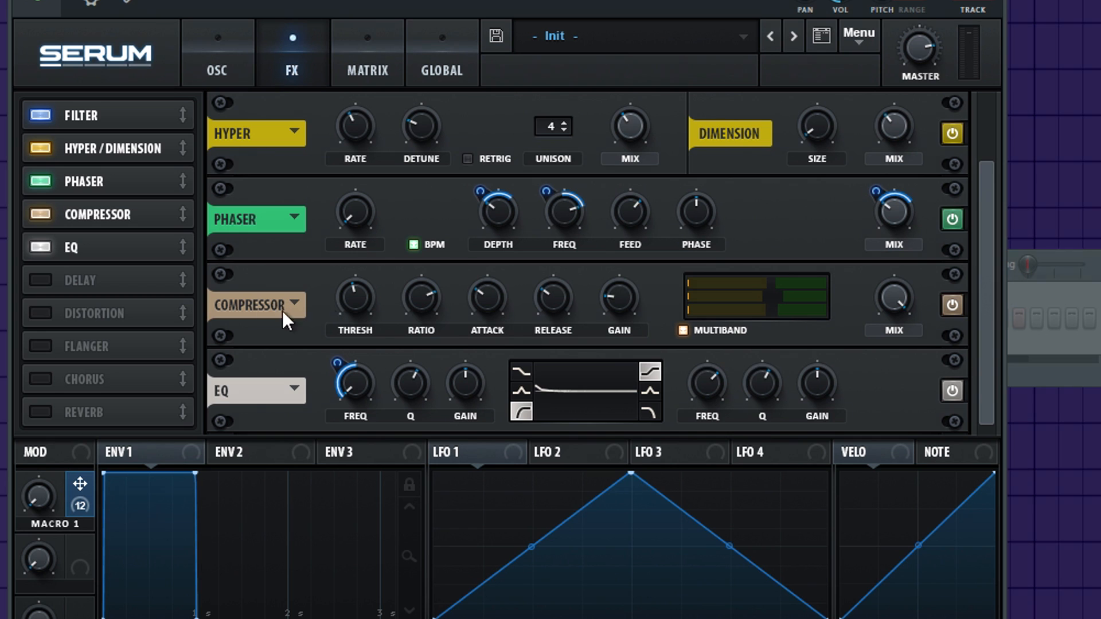
Add a delay with left and right times of 1/256 and switch it to ping-pong mode
{"action": "left_click", "coordinate": [33, 287]}
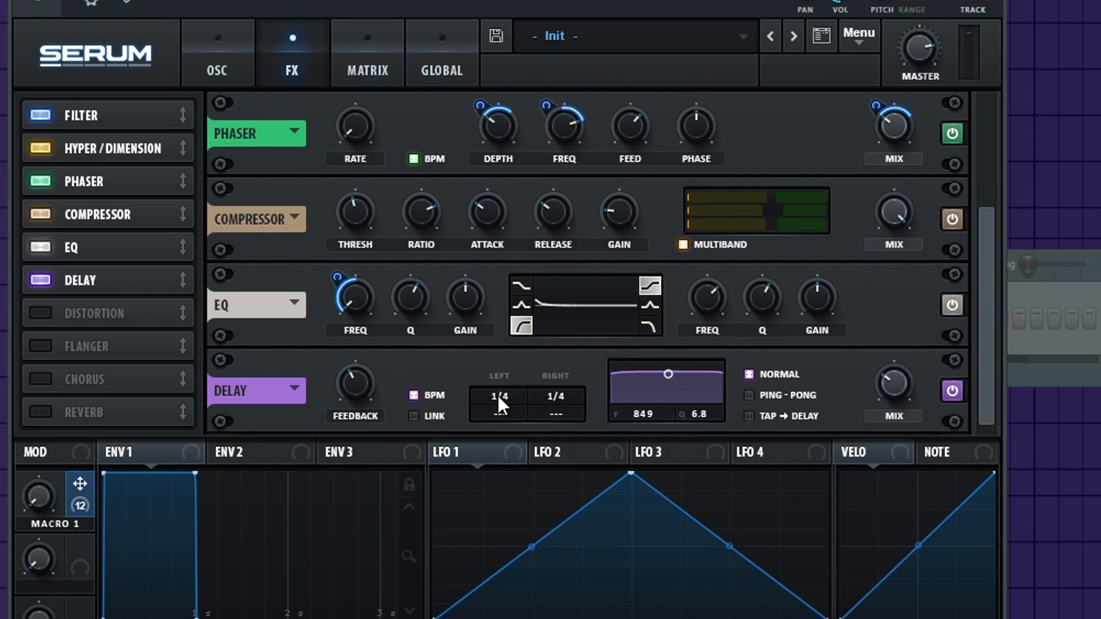
{"action": "left_click_drag", "start_coordinate": [498, 395], "coordinate": [505, 457]}
{"action": "left_click_drag", "start_coordinate": [559, 396], "coordinate": [562, 553]}
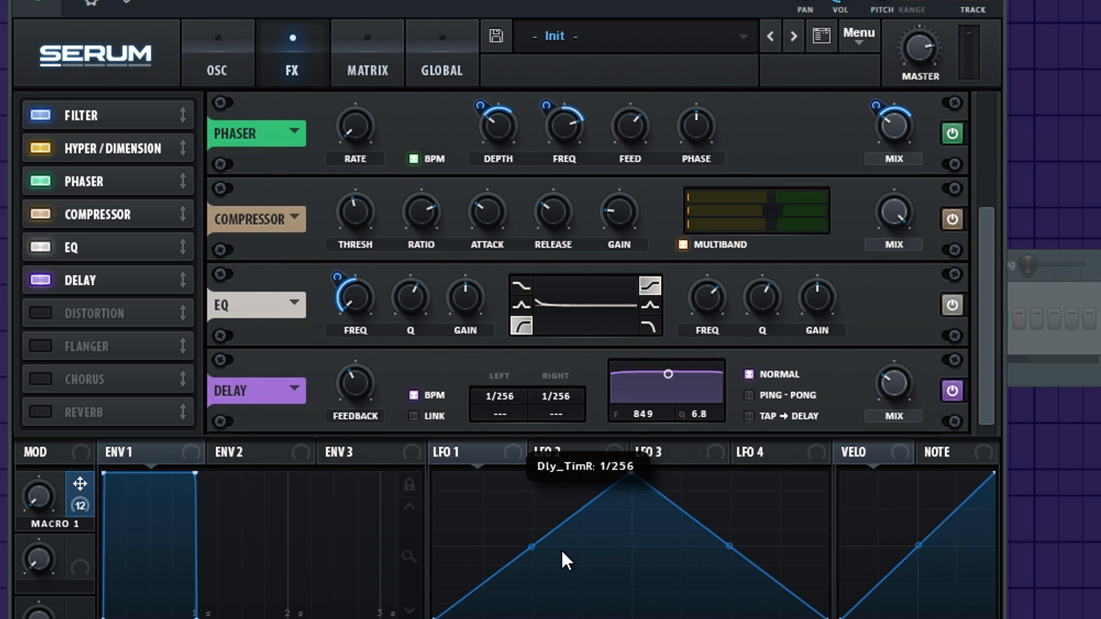
{"action": "left_click", "coordinate": [797, 396]}
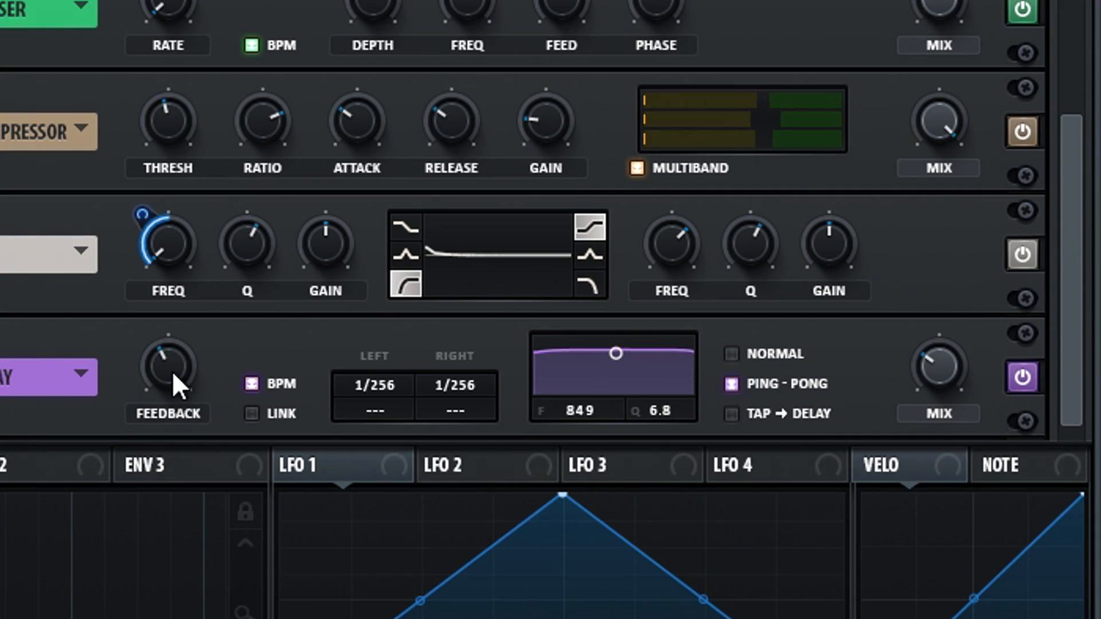
Lower the delay's feedback and map Macro 1 to both its feedback and mix
{"action": "left_click_drag", "start_coordinate": [172, 370], "coordinate": [143, 454]}
{"action": "left_click_drag", "start_coordinate": [3, 456], "coordinate": [165, 368]}
{"action": "left_click_drag", "start_coordinate": [143, 337], "coordinate": [121, 433]}
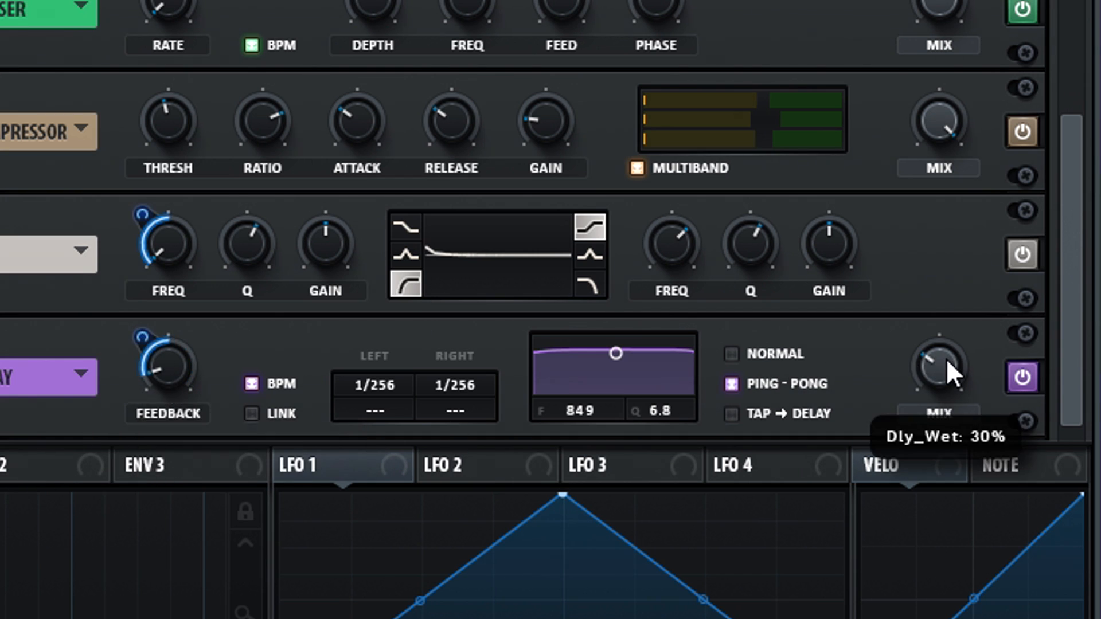
{"action": "left_click_drag", "start_coordinate": [3, 456], "coordinate": [935, 361]}
{"action": "left_click_drag", "start_coordinate": [913, 336], "coordinate": [888, 390]}
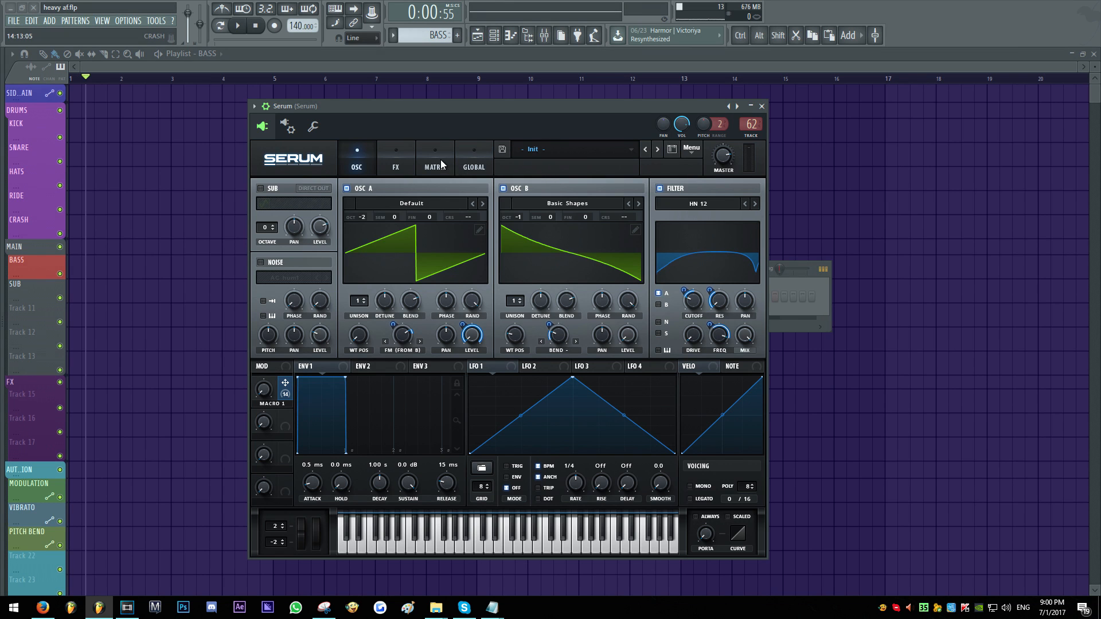
In the last modulation matrix slot, route LFO 1 to the global master tuning with an amount of 11
{"action": "left_click", "coordinate": [436, 162]}
{"action": "scroll", "coordinate": [746, 260], "scroll_direction": "down", "scroll_amount": 5}
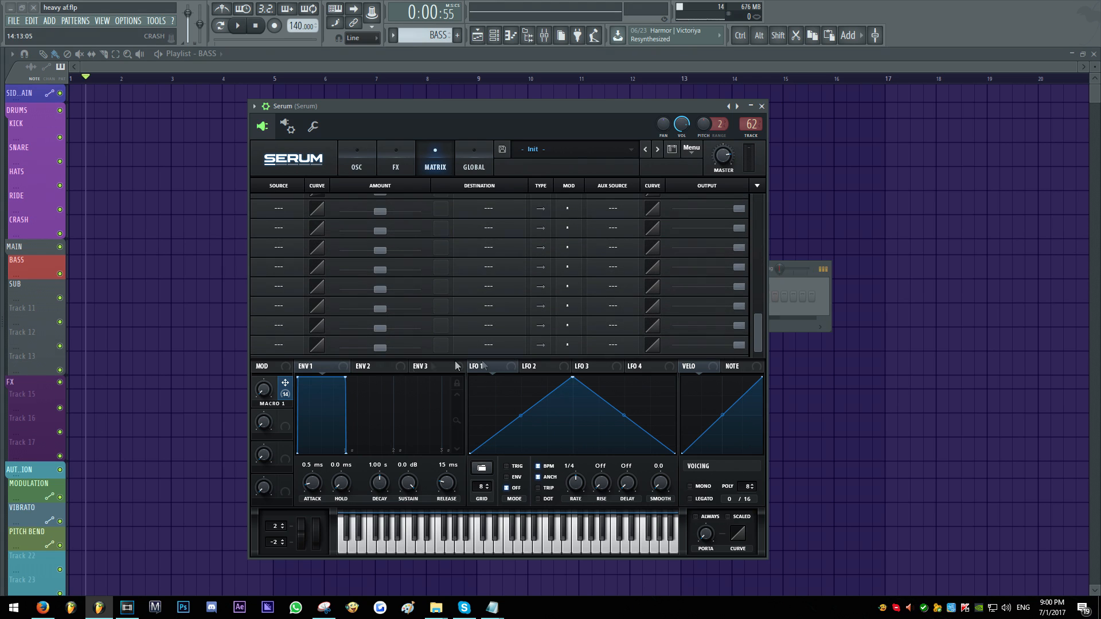
{"action": "left_click", "coordinate": [287, 348]}
{"action": "left_click", "coordinate": [290, 285]}
{"action": "left_click_drag", "start_coordinate": [377, 347], "coordinate": [386, 348]}
{"action": "left_click", "coordinate": [488, 345]}
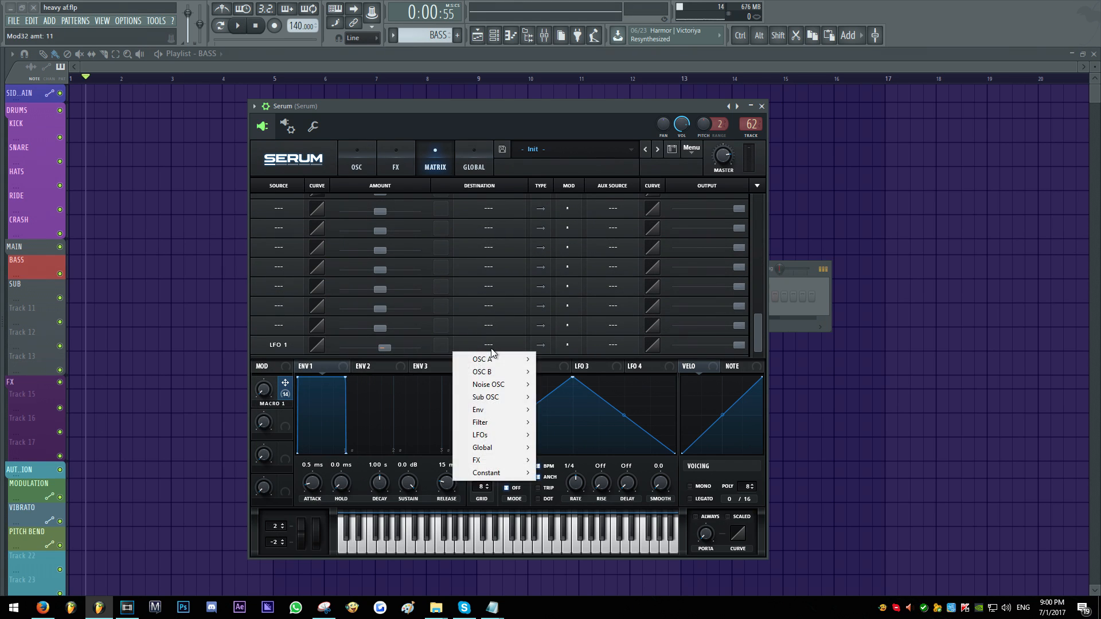
{"action": "mouse_move", "coordinate": [493, 447]}
{"action": "left_click", "coordinate": [447, 448]}
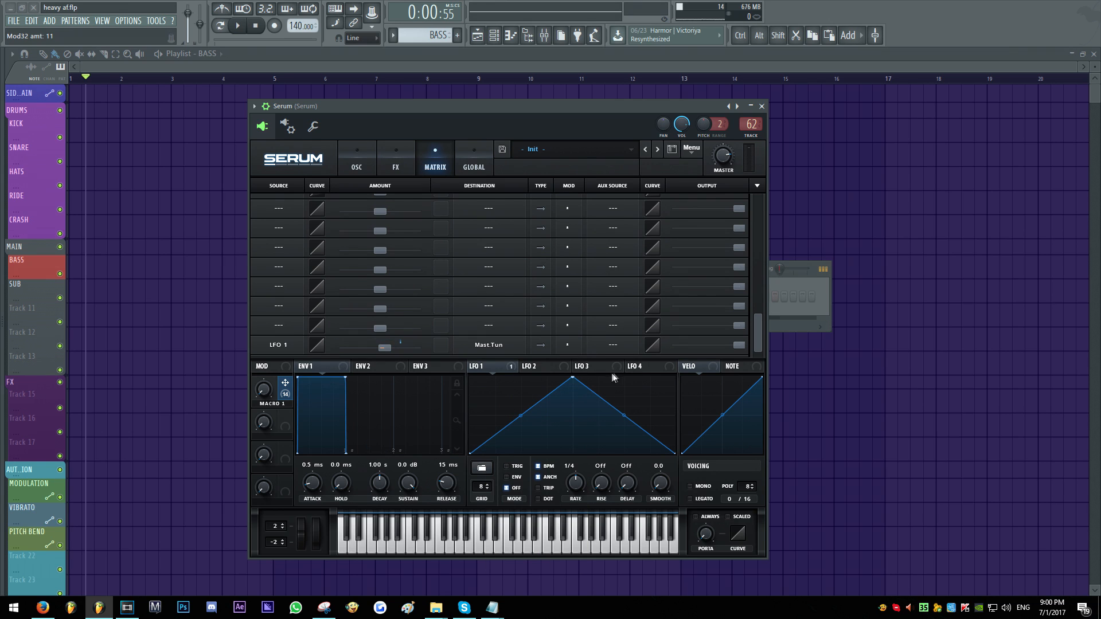
Set Macro 2 as the auxiliary source of the LFO 1 tuning slot and lower its output to about 21
{"action": "left_click", "coordinate": [625, 347]}
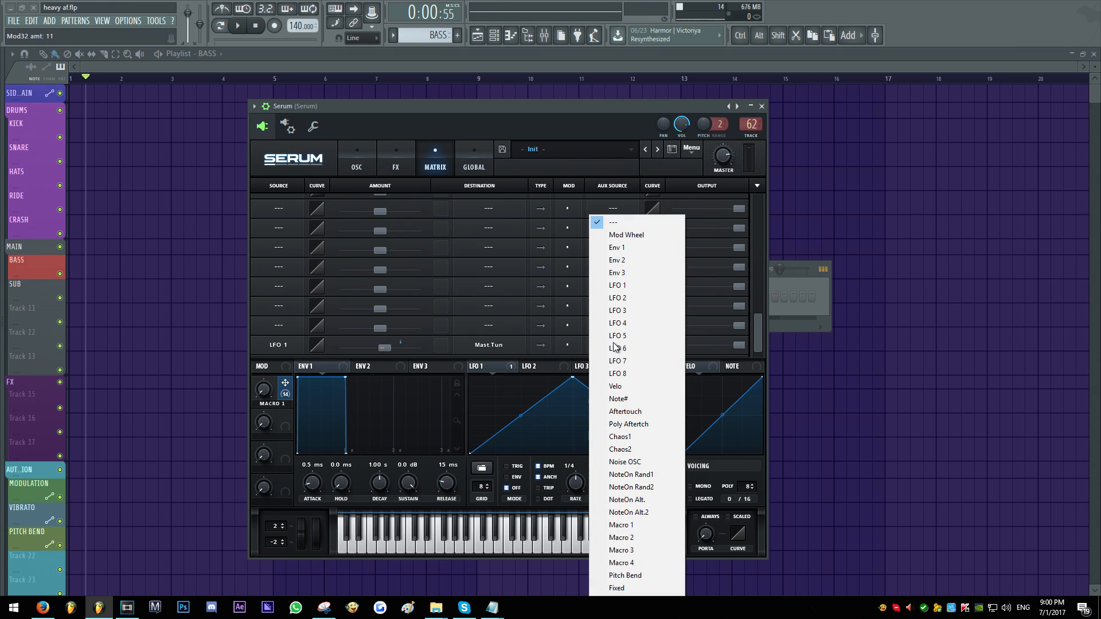
{"action": "left_click", "coordinate": [627, 531]}
{"action": "left_click_drag", "start_coordinate": [739, 345], "coordinate": [697, 348]}
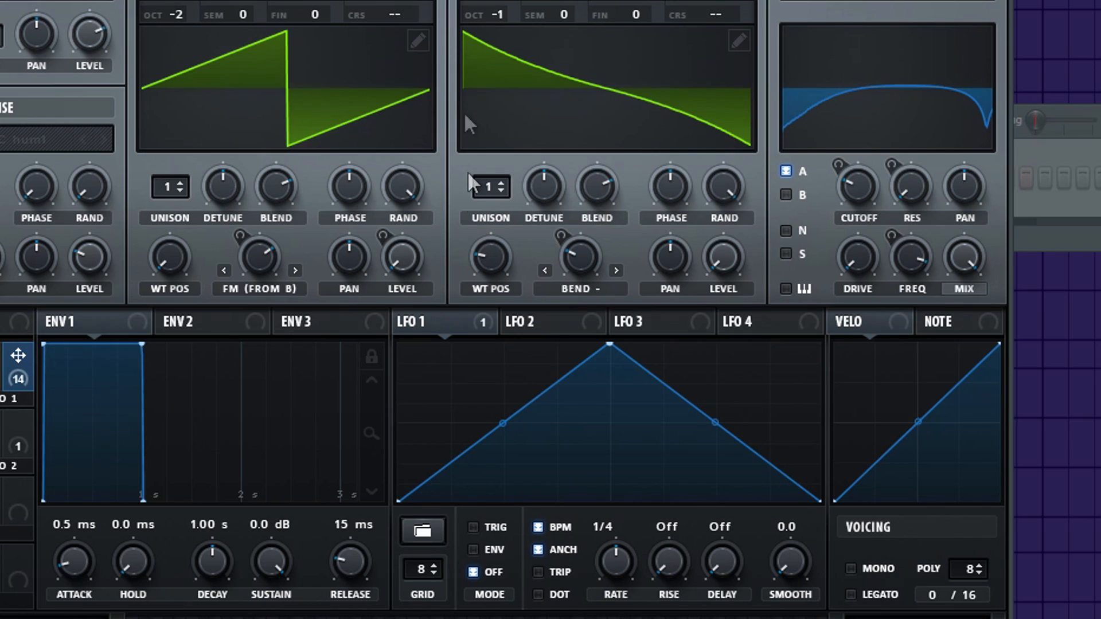
Reshape LFO 1 into a sine wave with grid-snapped points, its peak at one quarter, its trough at three quarters, and curved edges
{"action": "left_click", "coordinate": [501, 362]}
{"action": "left_click_drag", "start_coordinate": [595, 347], "coordinate": [499, 349]}
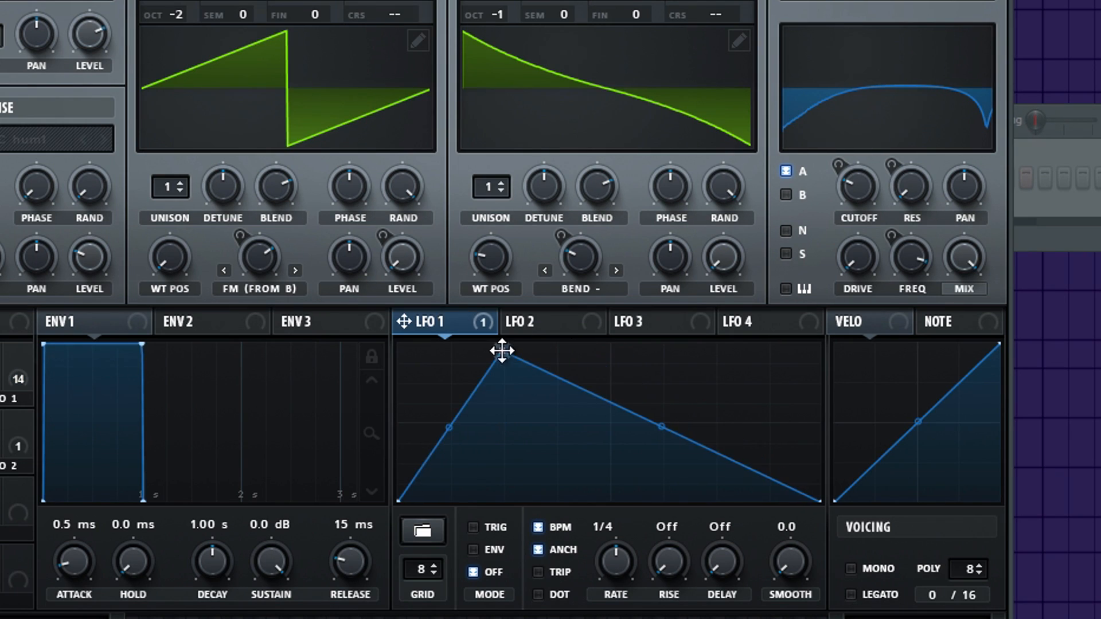
{"action": "double_click", "coordinate": [637, 389]}
{"action": "left_click_drag", "start_coordinate": [637, 389], "coordinate": [610, 427]}
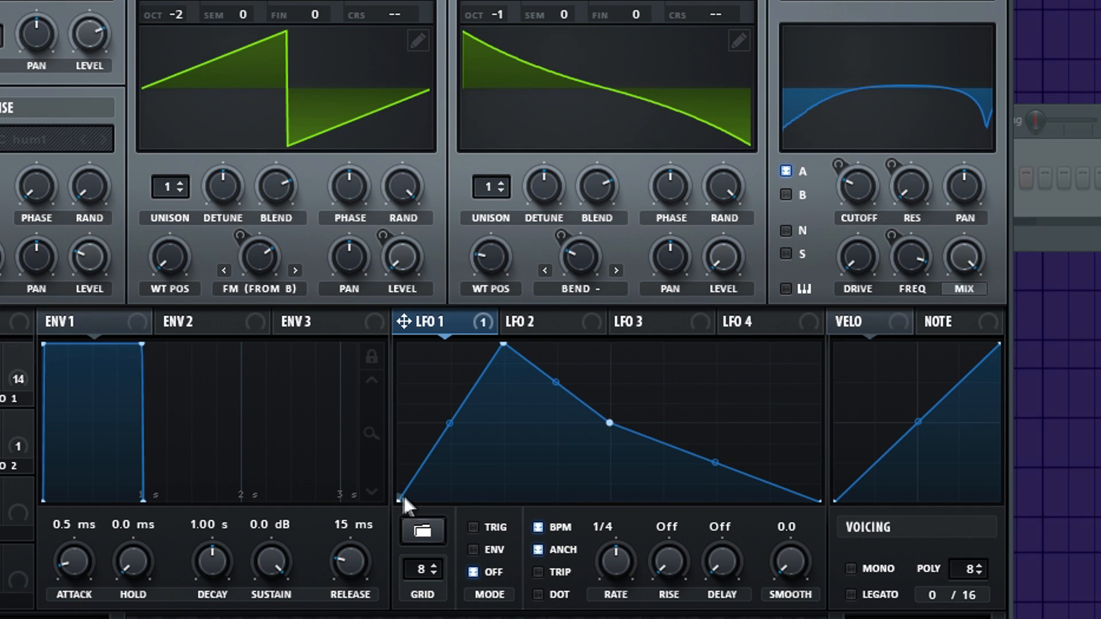
{"action": "left_click_drag", "start_coordinate": [404, 498], "coordinate": [383, 421]}
{"action": "double_click", "coordinate": [723, 471]}
{"action": "left_click_drag", "start_coordinate": [722, 470], "coordinate": [717, 508]}
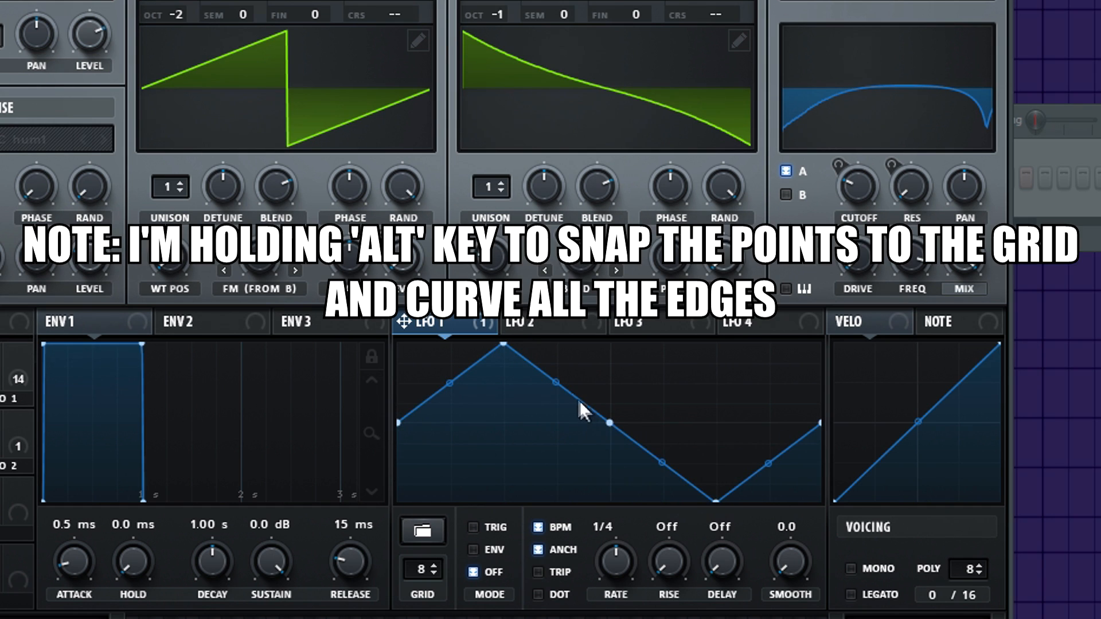
{"action": "left_click_drag", "start_coordinate": [558, 386], "coordinate": [591, 360]}
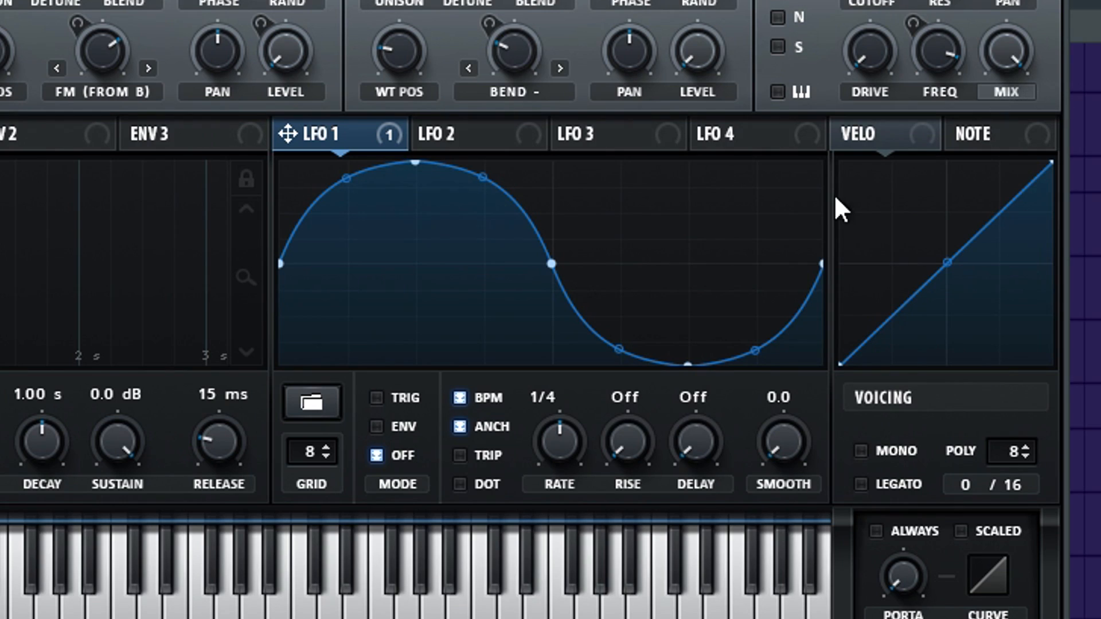
Turn off BPM sync for LFO 1 and set its rate to 15.9 Hz
{"action": "left_click", "coordinate": [490, 407]}
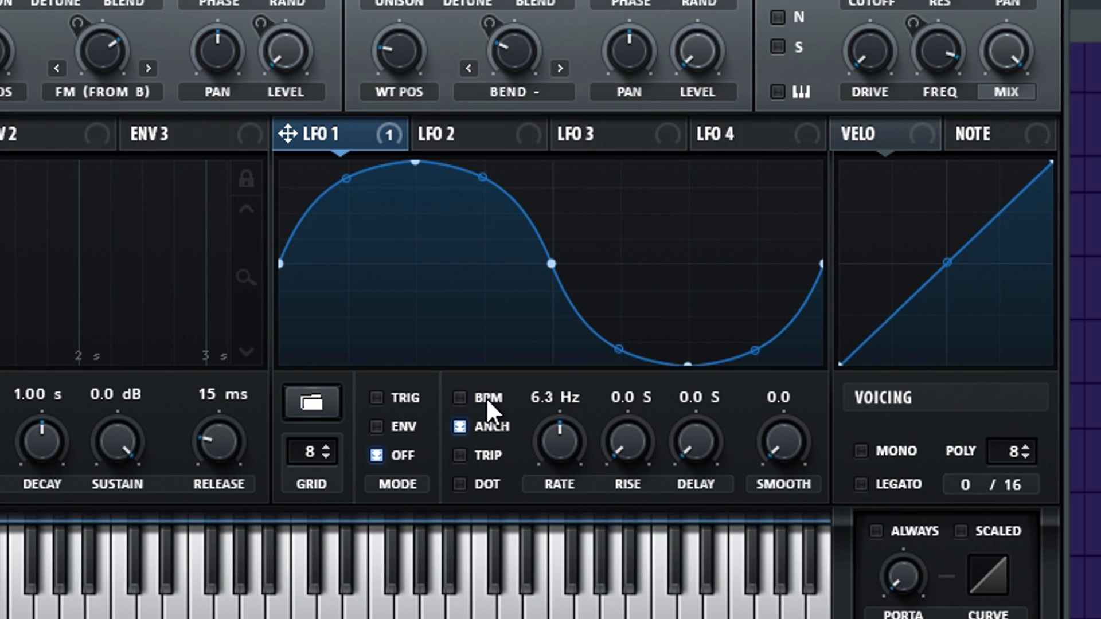
{"action": "left_click_drag", "start_coordinate": [577, 449], "coordinate": [591, 423]}
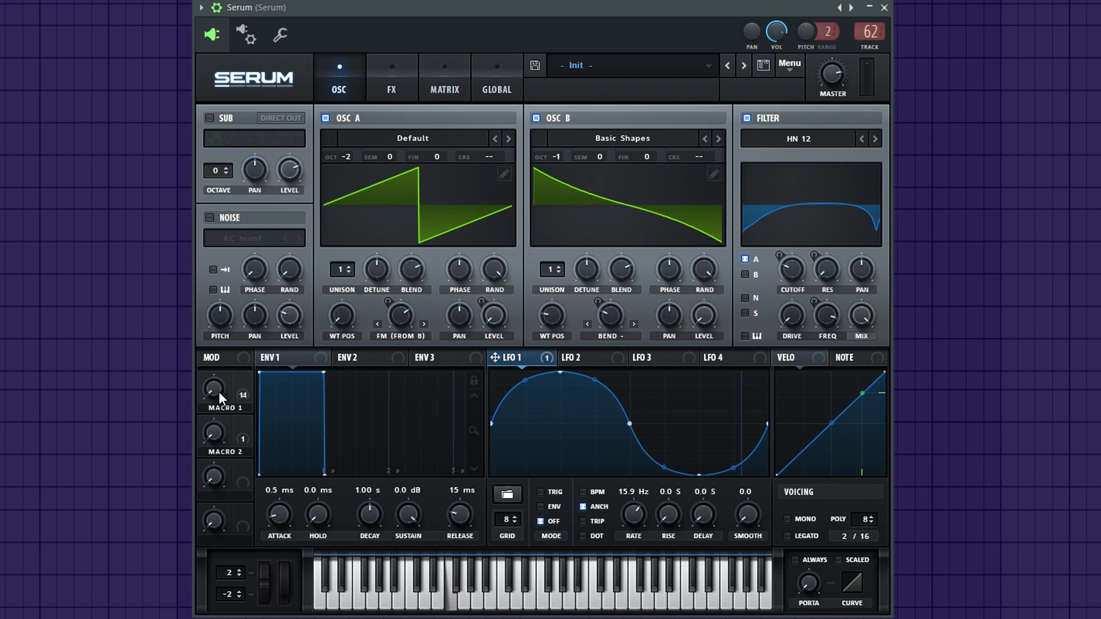
Audition the patch while turning Macro 1 up fully and Macro 2 to about 67%
{"action": "left_click_drag", "start_coordinate": [218, 393], "coordinate": [217, 118]}
{"action": "left_click_drag", "start_coordinate": [209, 438], "coordinate": [214, 321]}
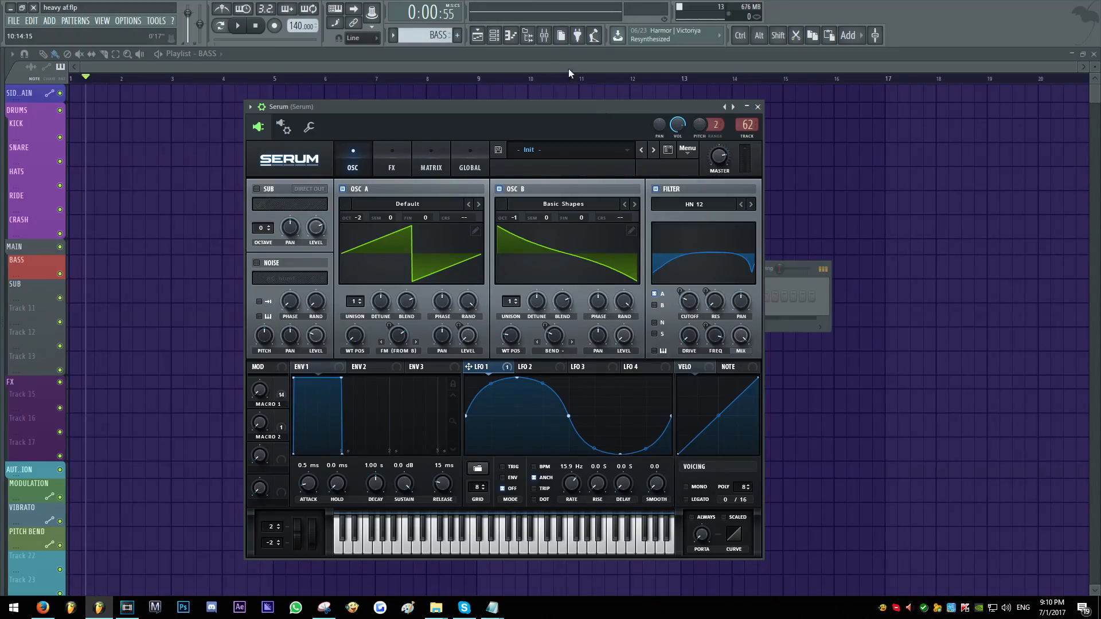
Open the mixer and move its window over the synth to examine the Serum track's effect slots
{"action": "left_click", "coordinate": [544, 35]}
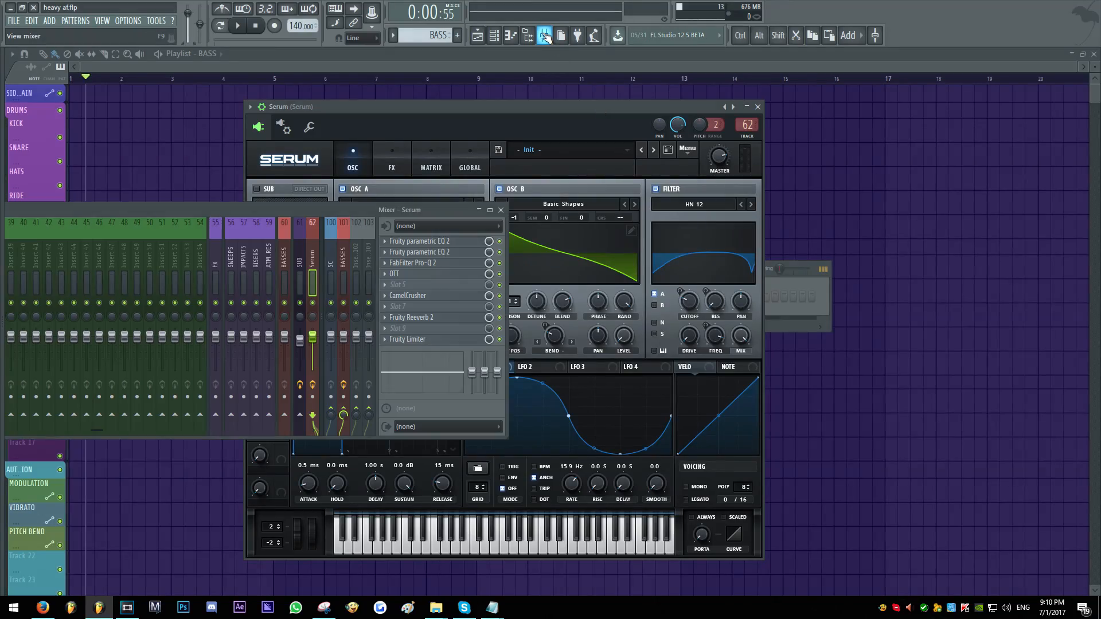
{"action": "left_click_drag", "start_coordinate": [416, 208], "coordinate": [690, 230]}
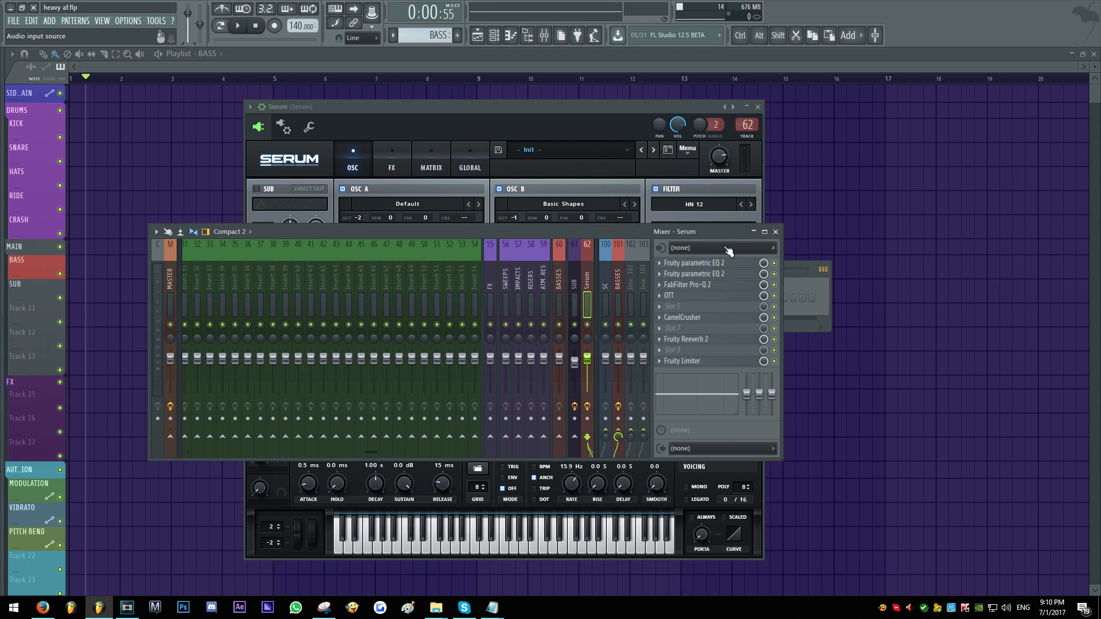